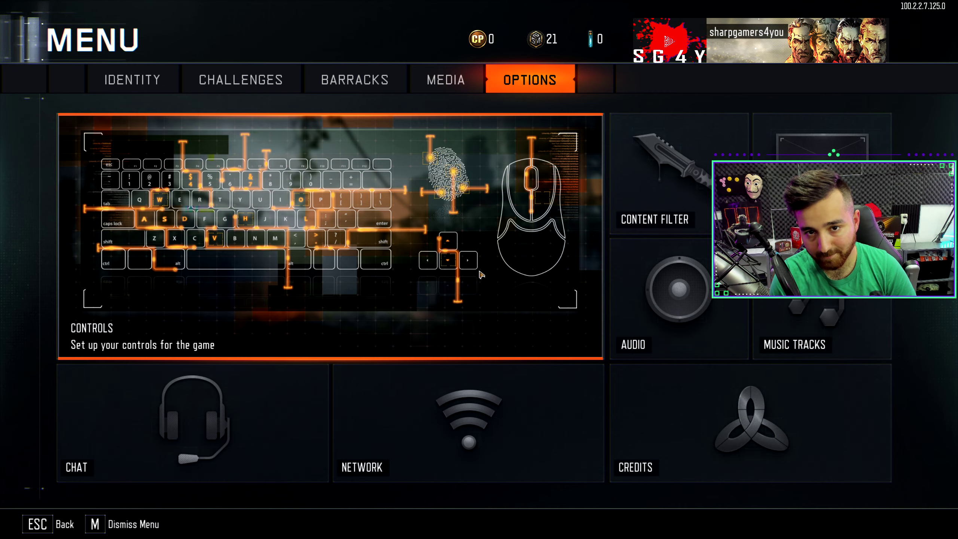
- Exit the Options menu back to the Zombies lobby and choose Private Game
key(Escape)
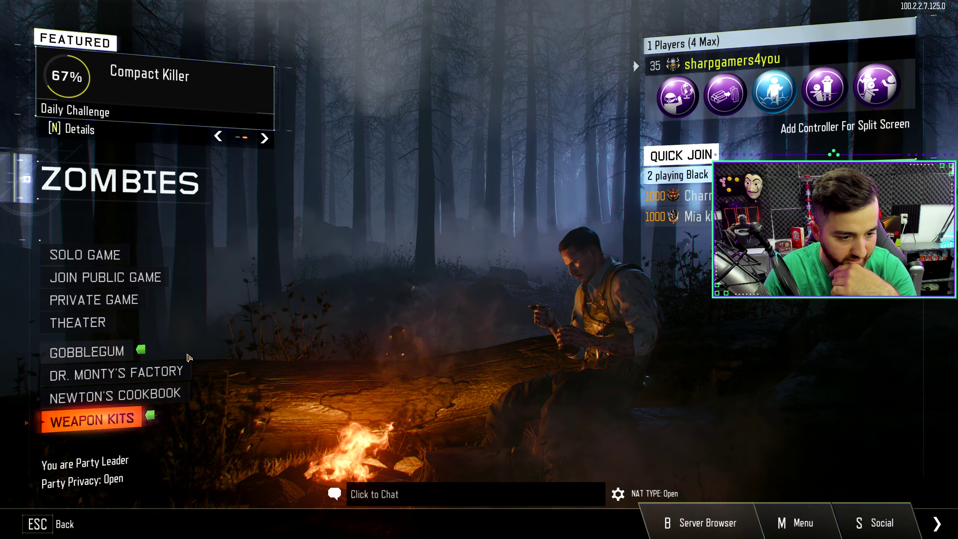
click(93, 300)
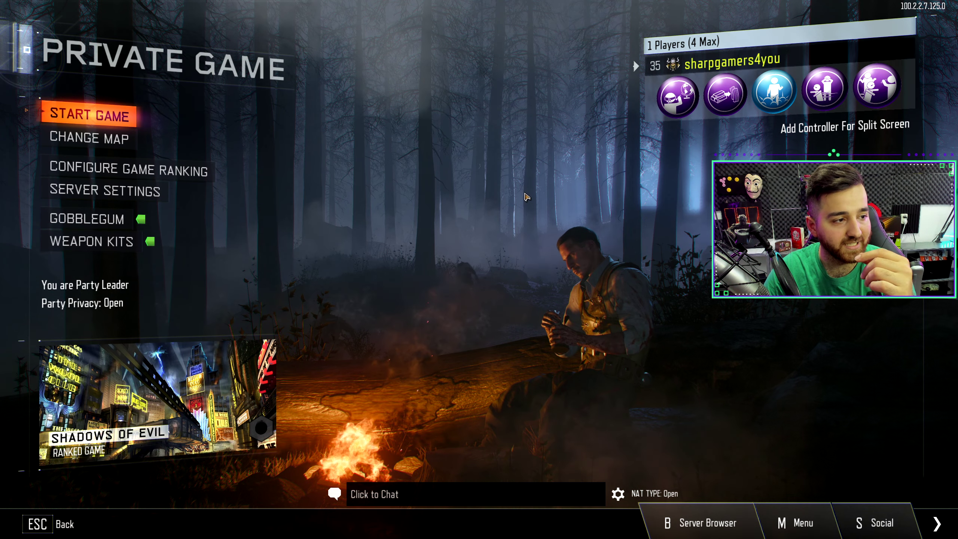
- Use Change Map to bring up the list of 106 Zombies maps with their briefings
click(99, 141)
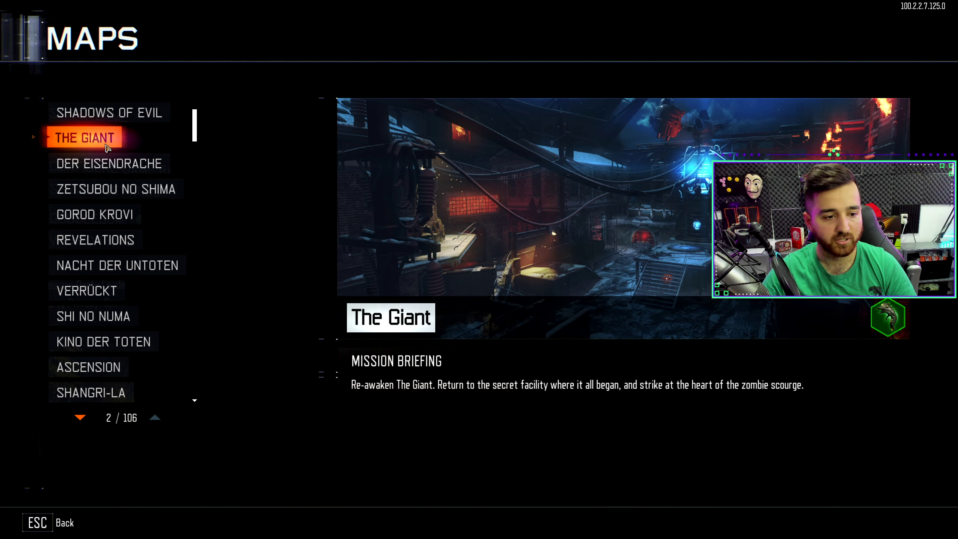
- Select Gorod Krovi, start the private ranked match, and open the in-game pause menu
click(97, 218)
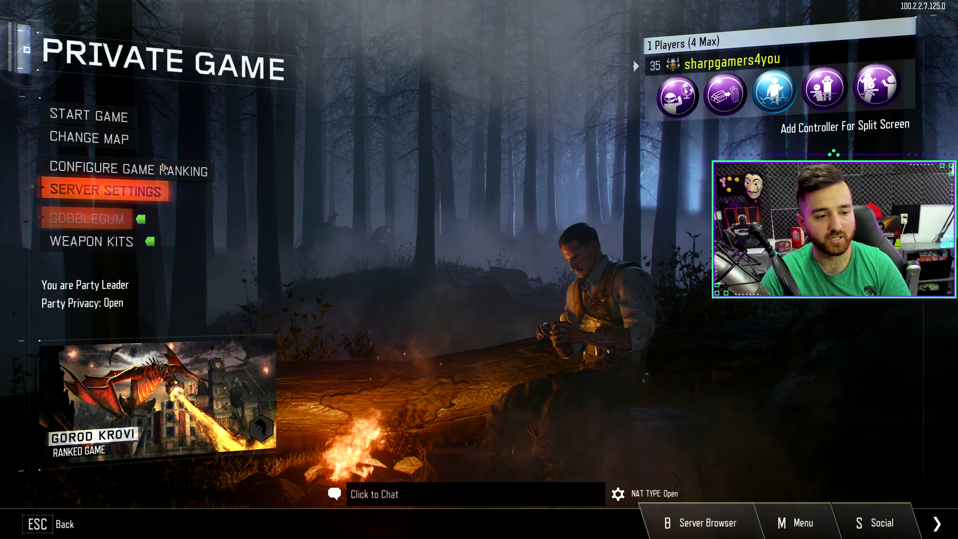
click(112, 124)
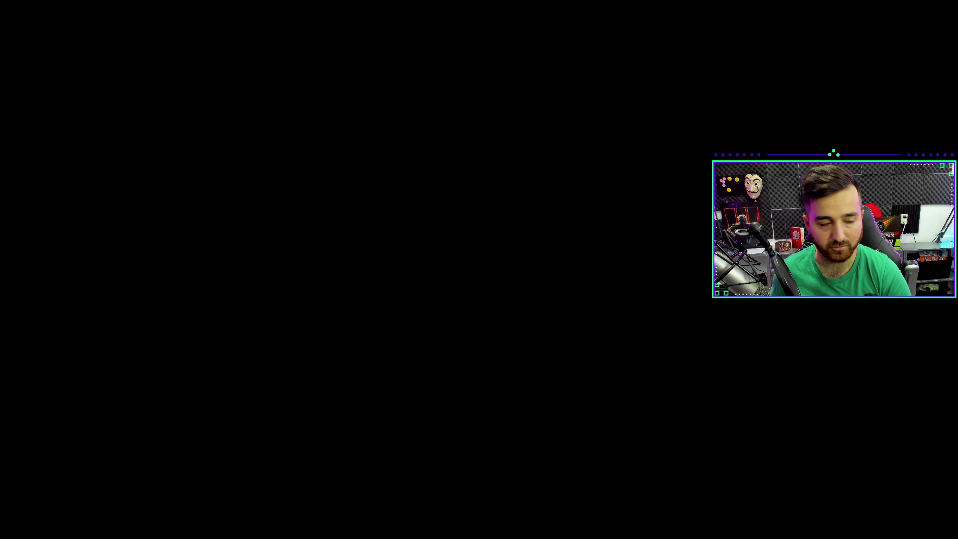
key(Escape)
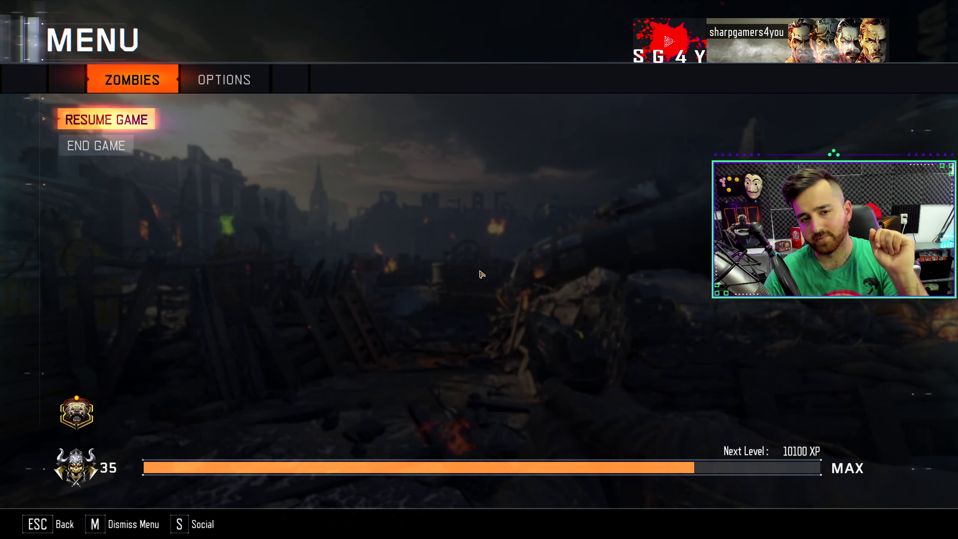
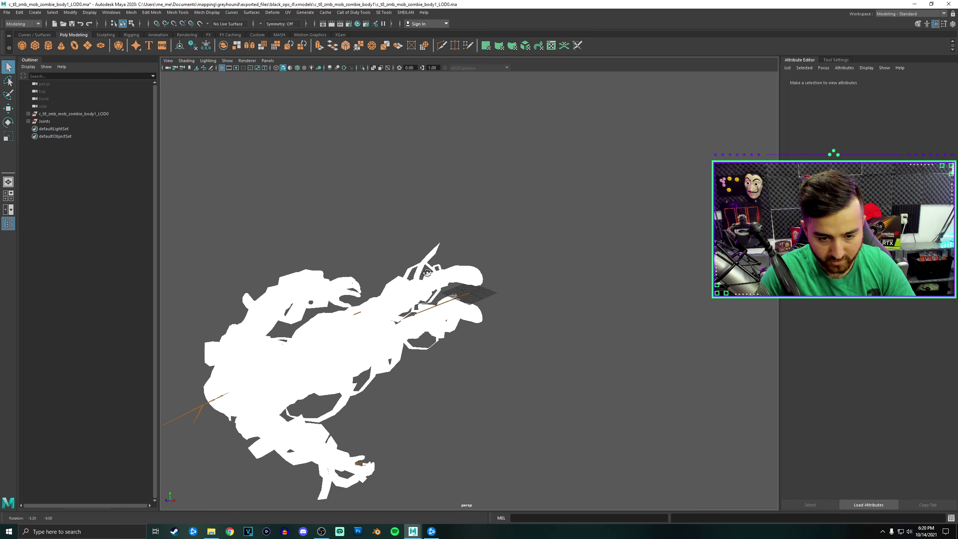
- Show the zombie body in wireframe and angle the view top-down so its joints are visible
alt+drag(381, 246, 428, 246)
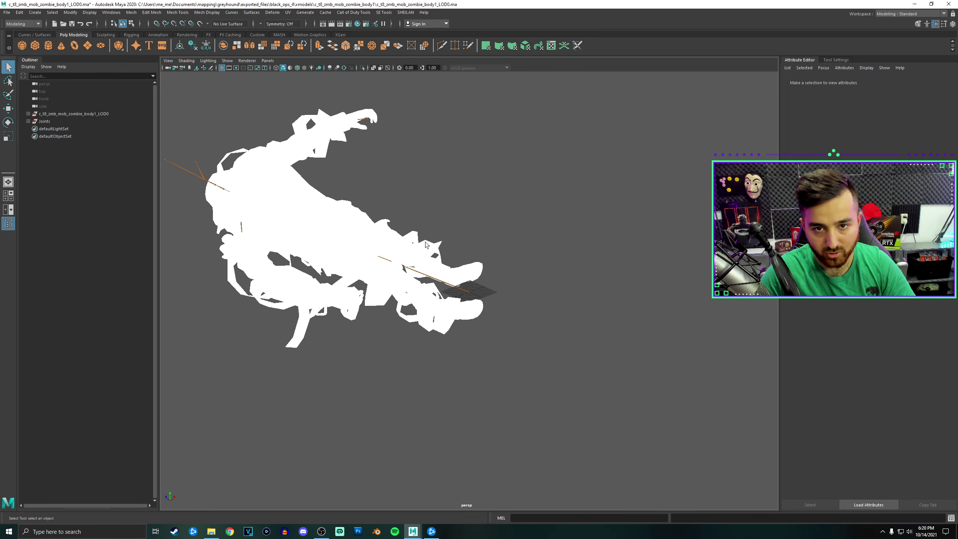
key(4)
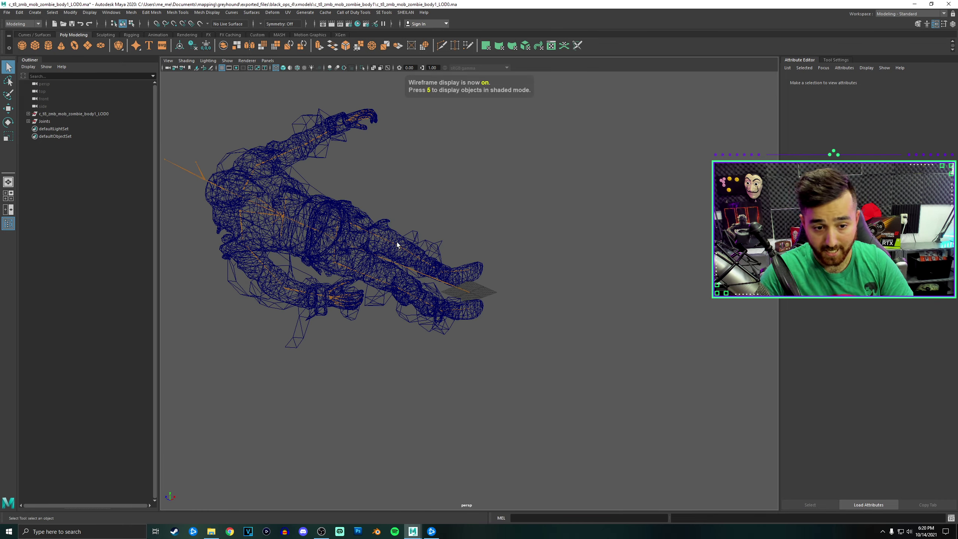
mouse_move(392, 242)
alt+mouse_down()
mouse_move(352, 261)
mouse_move(404, 248)
mouse_move(420, 228)
mouse_move(380, 236)
alt+mouse_up()
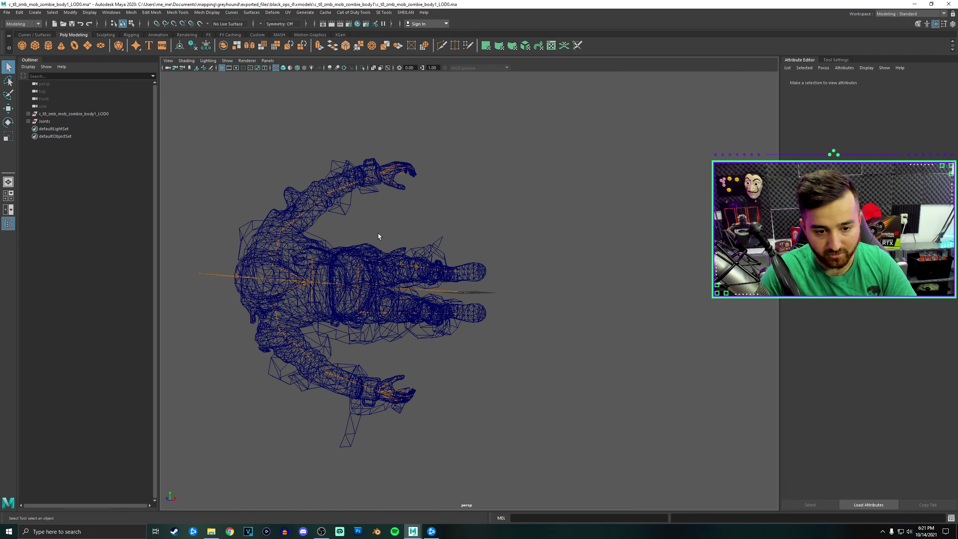
click(345, 189)
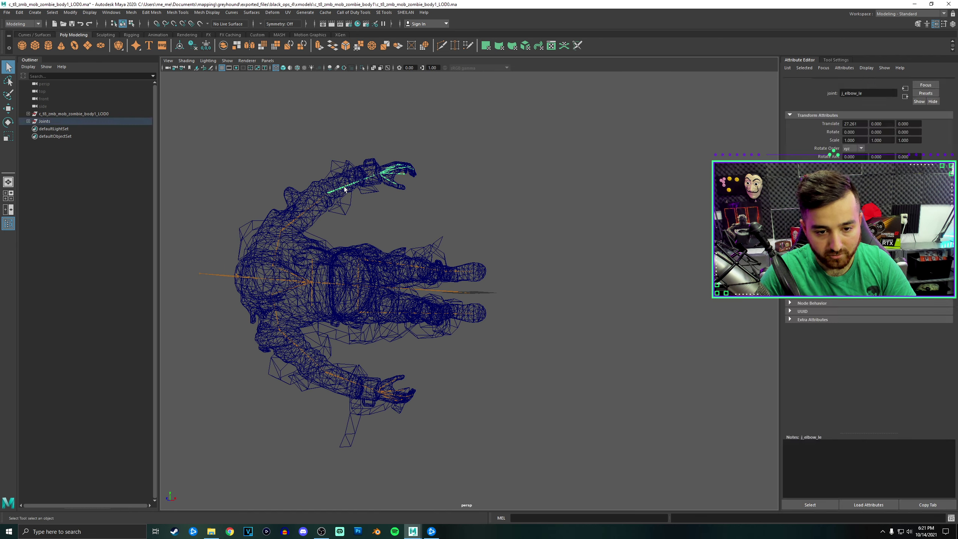
click(28, 121)
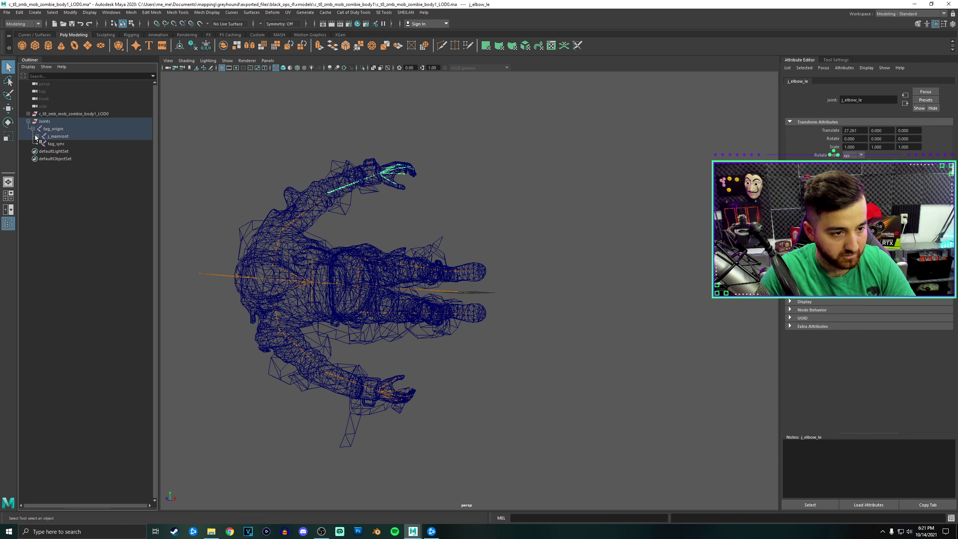
click(37, 136)
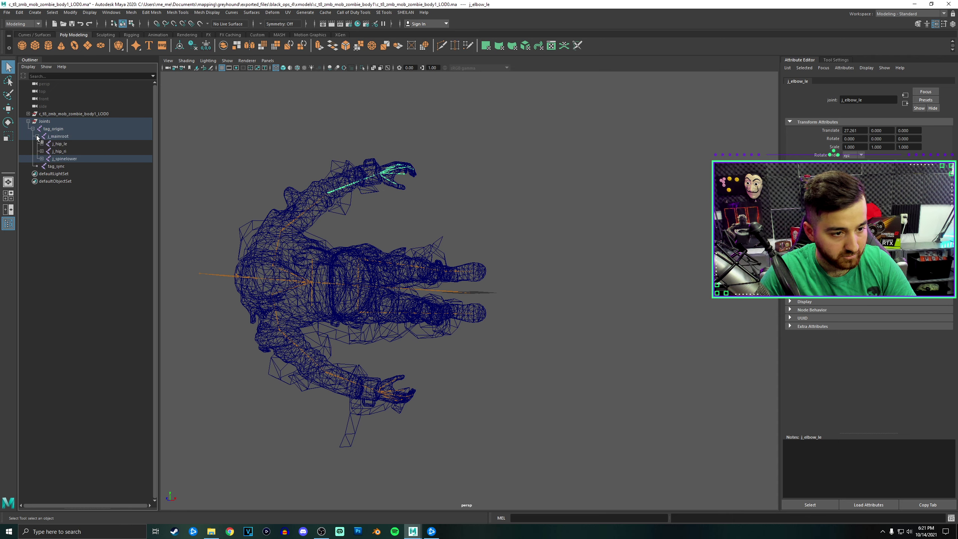
click(28, 122)
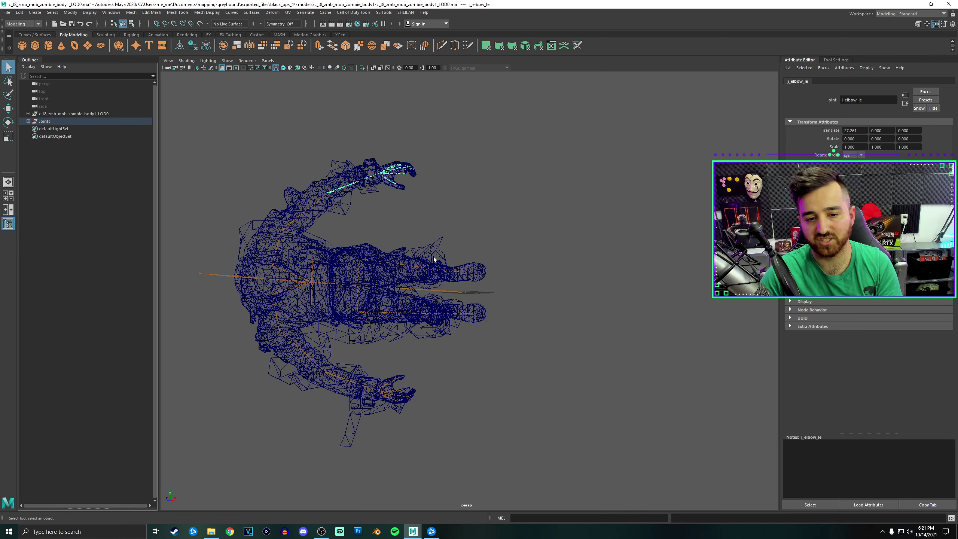
click(435, 203)
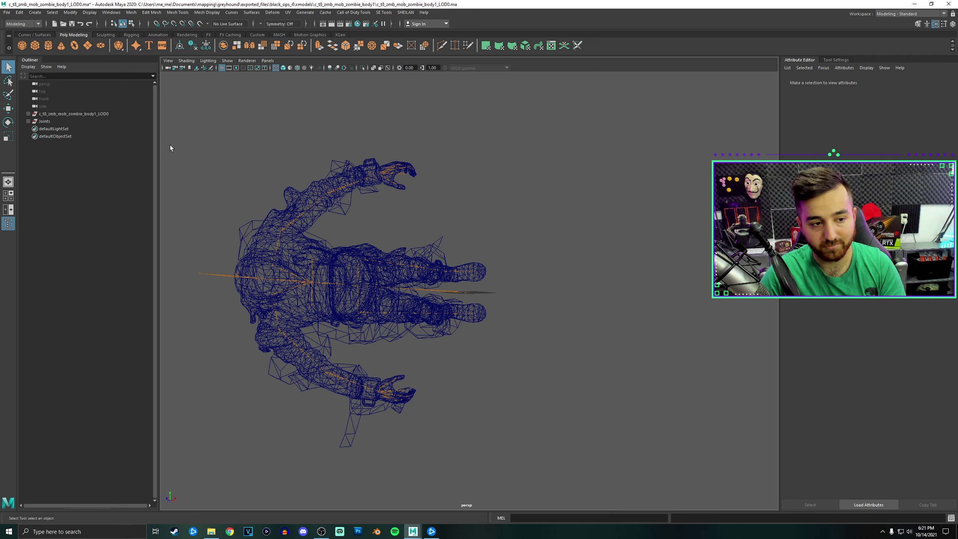
- Select the zombie body mesh and start an Export Selection of it from the File menu
click(71, 114)
click(7, 11)
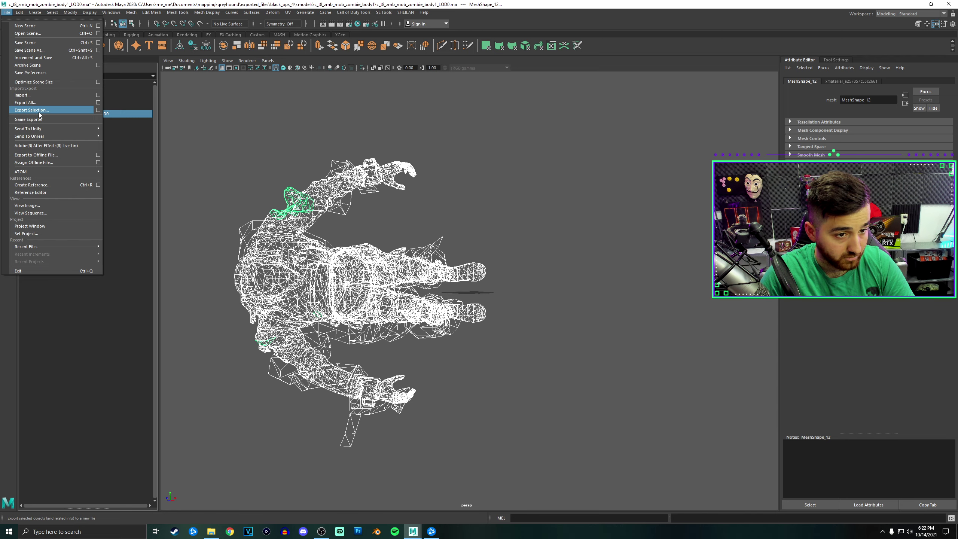
click(39, 111)
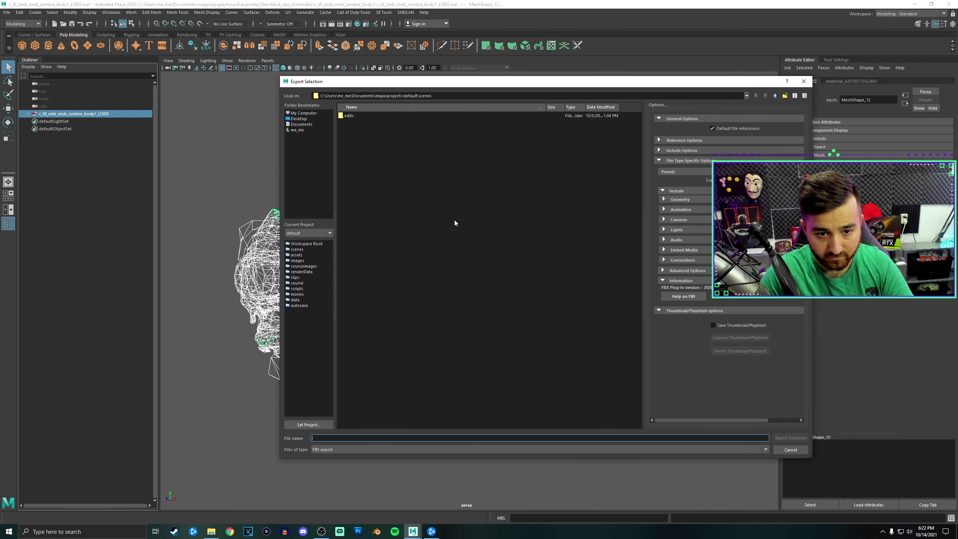
- Set the FBX export location to the Desktop and name the file 'bo4 blood of the d'
click(300, 119)
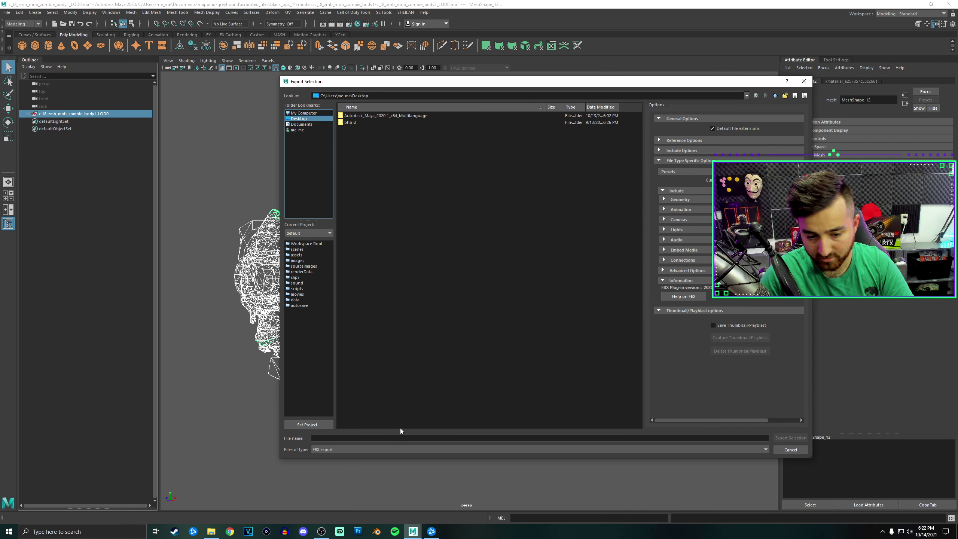
click(335, 439)
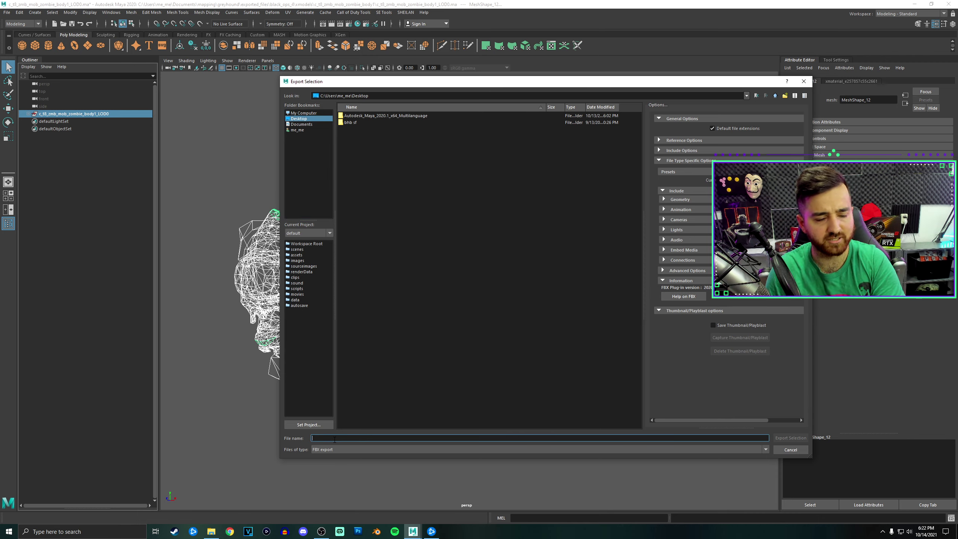
text(bo4 blood of the d)
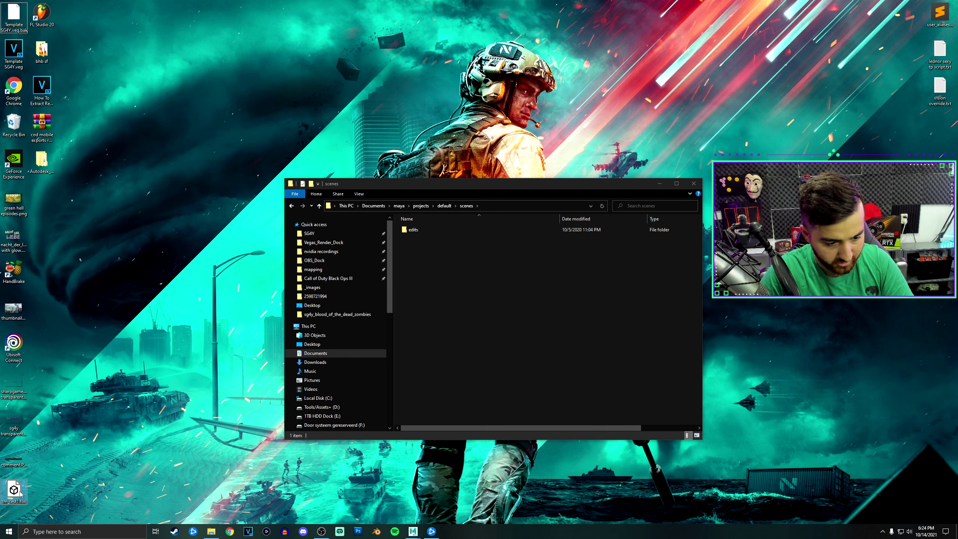
- Return to the Maya scene, orbit around the wireframe zombie, and select one of its meshes
click(413, 532)
alt+drag(424, 207, 393, 226)
click(377, 302)
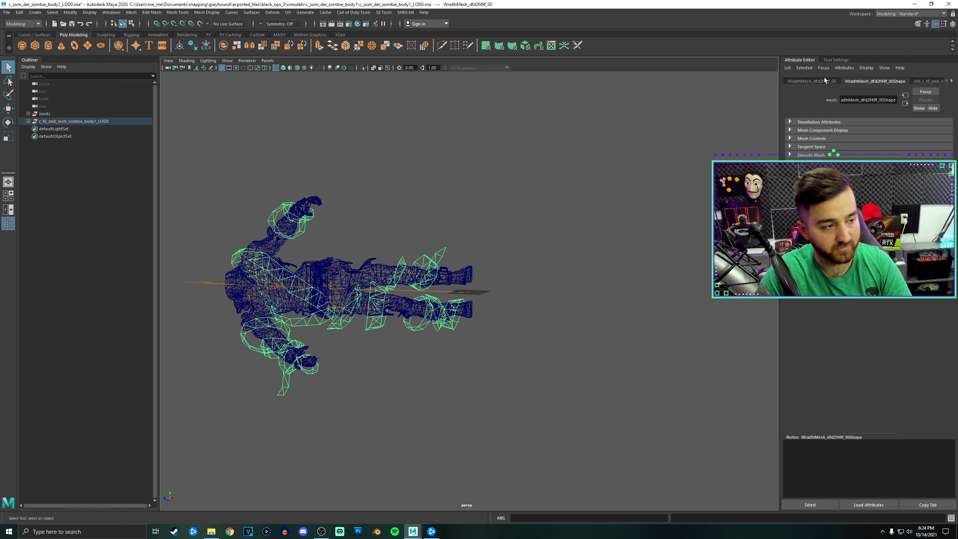
- View the mesh's transform, then its mtl_c_t8_zmb_mob_zombie_body1_barwire Phong material attributes
click(796, 81)
click(928, 81)
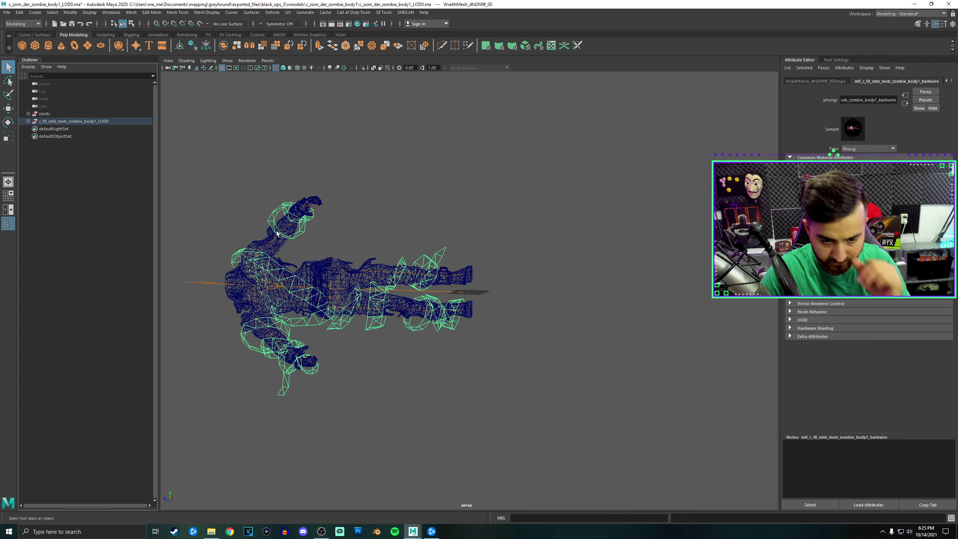
- Clear the selection, combine the body pieces into c_t8_zmb_mob_zombie_body1_LOD1, and switch to the Rigging menu set
alt+drag(340, 241, 396, 223)
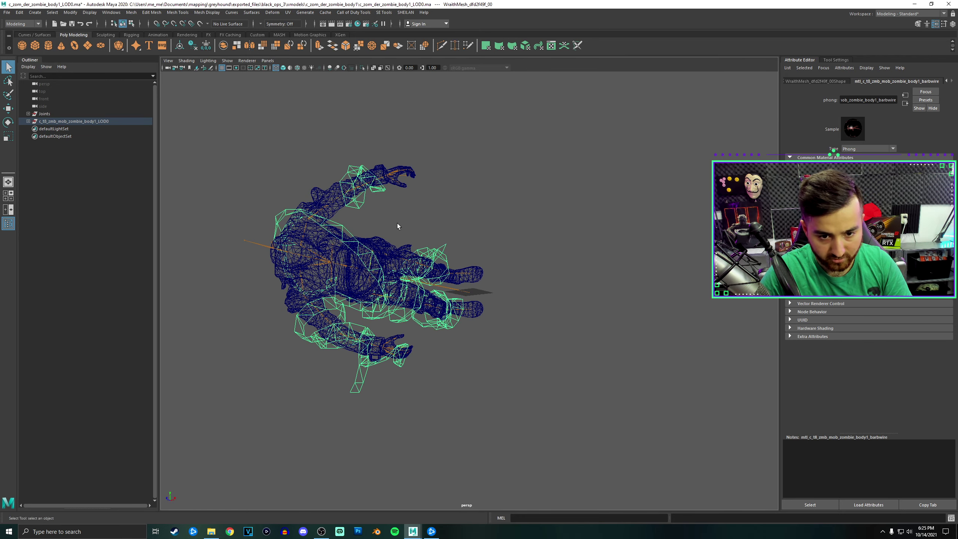
click(413, 208)
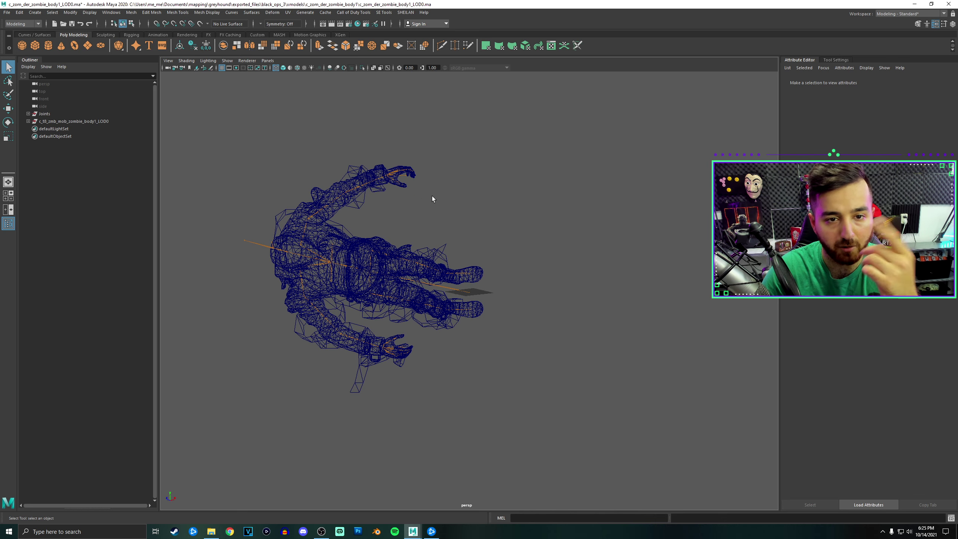
click(74, 129)
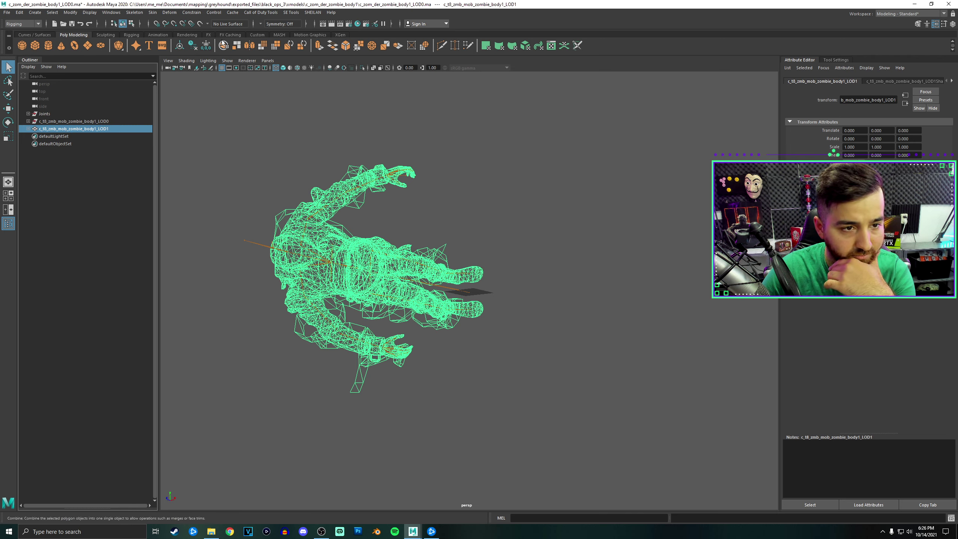
click(156, 13)
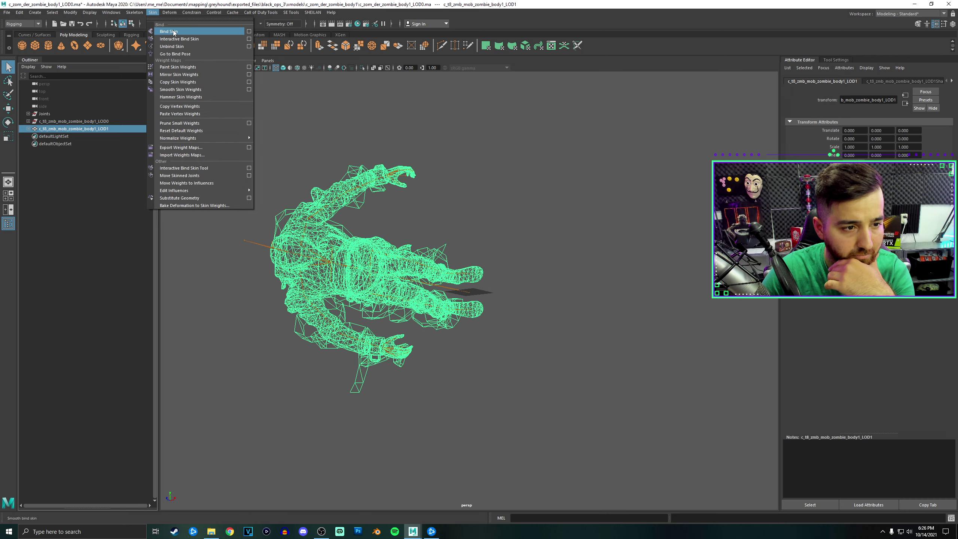
- Activate the Paint Skin Weights Tool on the combined LOD1 mesh
click(178, 67)
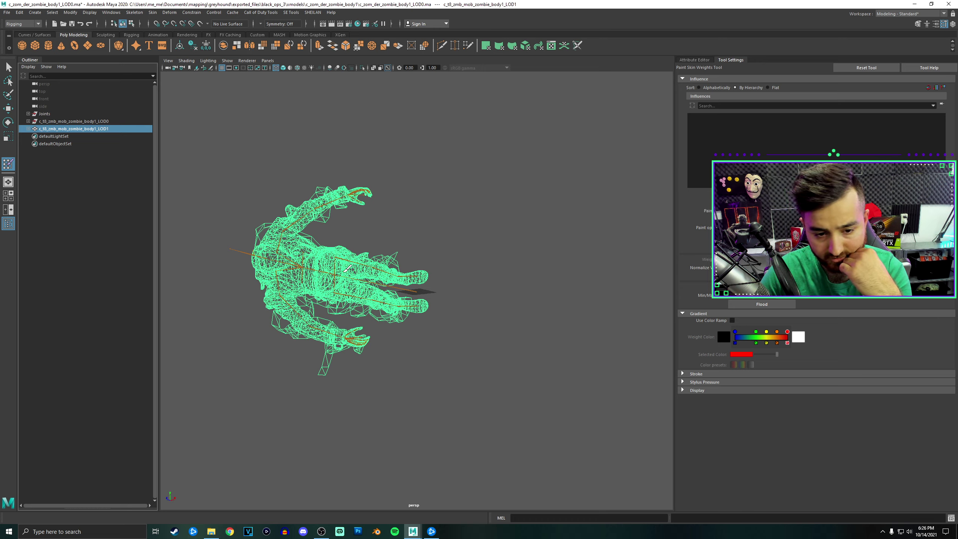
- Scroll to bring the expanded Joints hierarchy (j_mainroot, hips, spine) into view beside the shaded zombie
scroll(401, 247, up, 5)
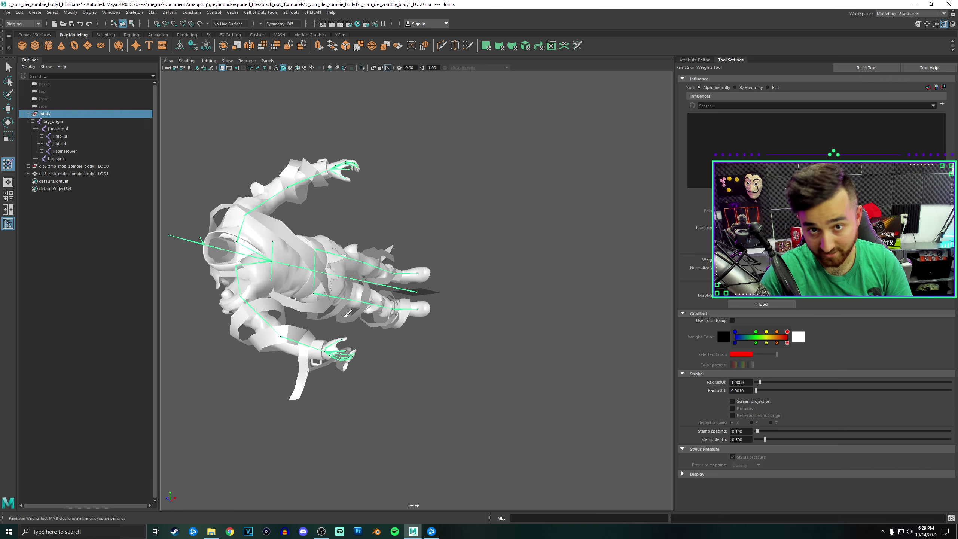
alt+drag(354, 264, 400, 281)
mouse_move(400, 281)
alt+right_down()
mouse_move(445, 341)
mouse_move(509, 374)
mouse_move(472, 315)
mouse_move(462, 335)
mouse_move(455, 287)
alt+right_up()
alt+right_drag(409, 317, 372, 140)
alt+drag(440, 214, 377, 226)
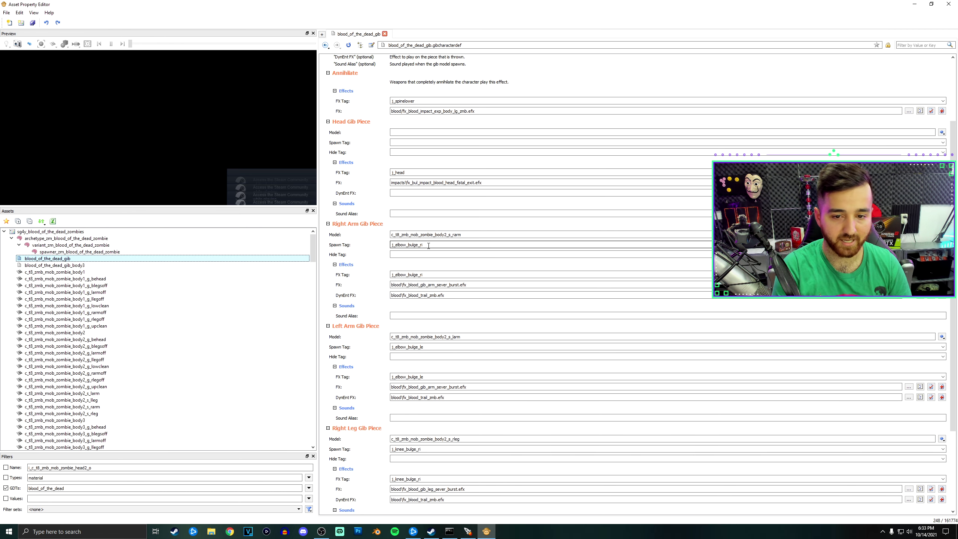
- Scroll down blood_of_the_dead_gib to review the arm and leg gib Model fields
scroll(447, 234, down, 3)
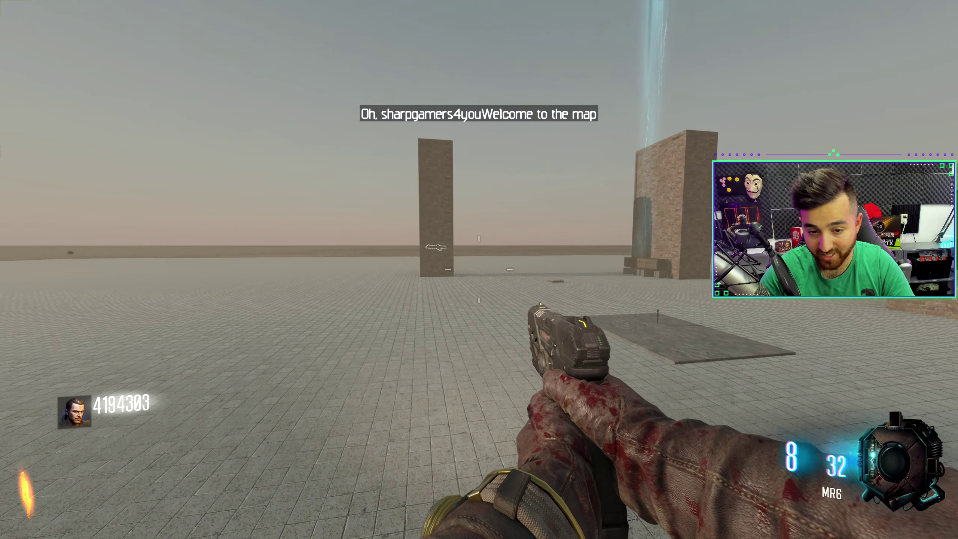
- Buy the KRM-262 from the chalk wall-buy, then pay 950 at the mystery box, leaving 4192603 points
key(w)
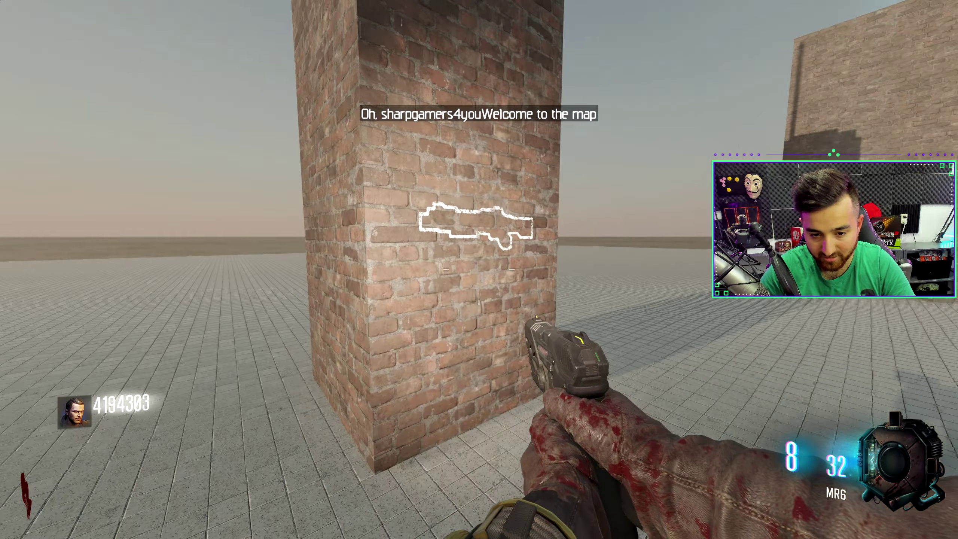
key(w)
key(f)
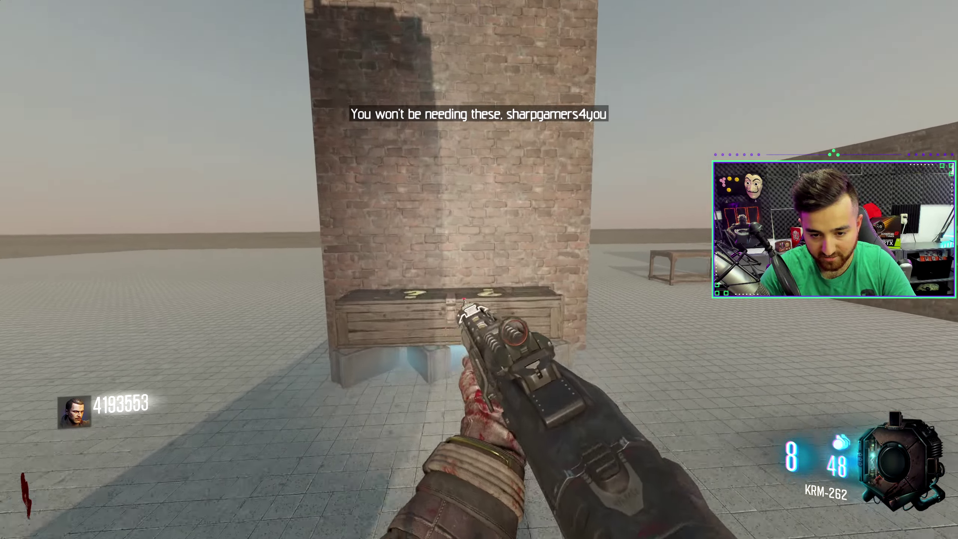
key(w)
key(f)
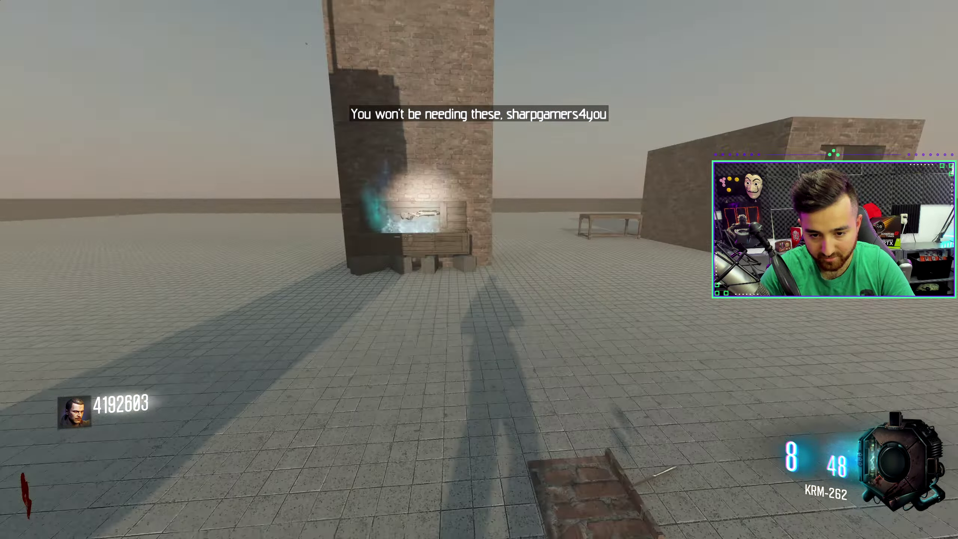